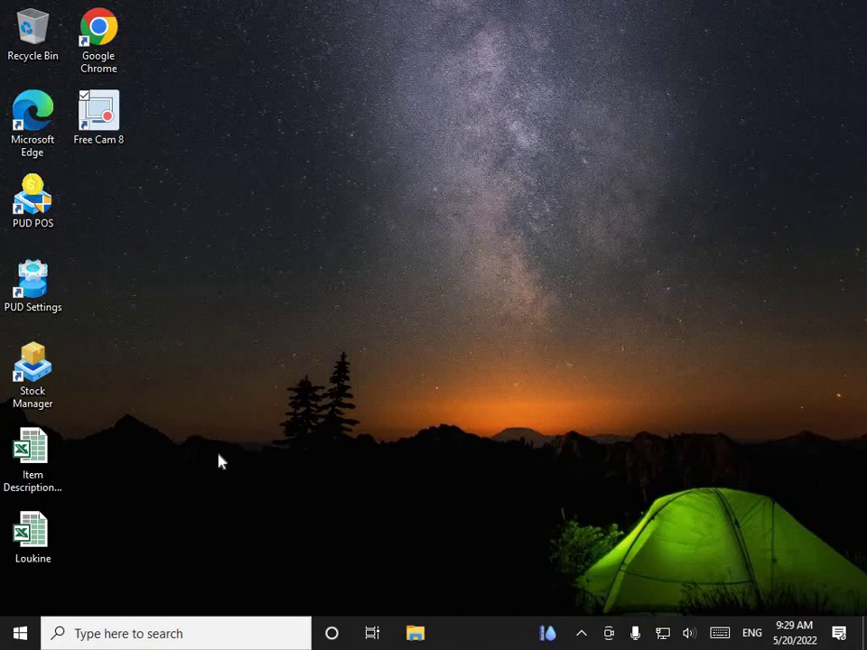
Launch PUD Settings from the desktop and log in as user 9
left_click(52, 301)
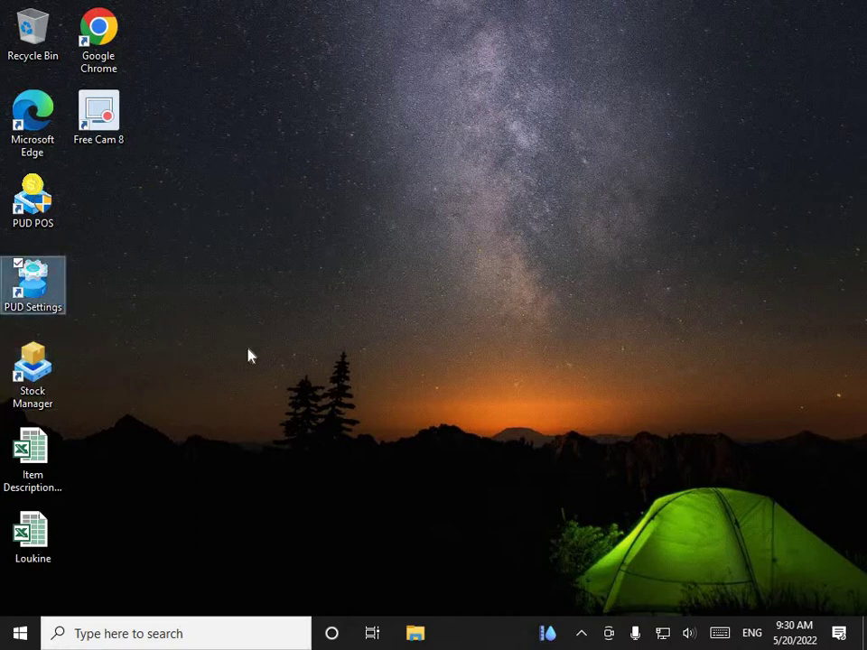
type("999")
key("Return")
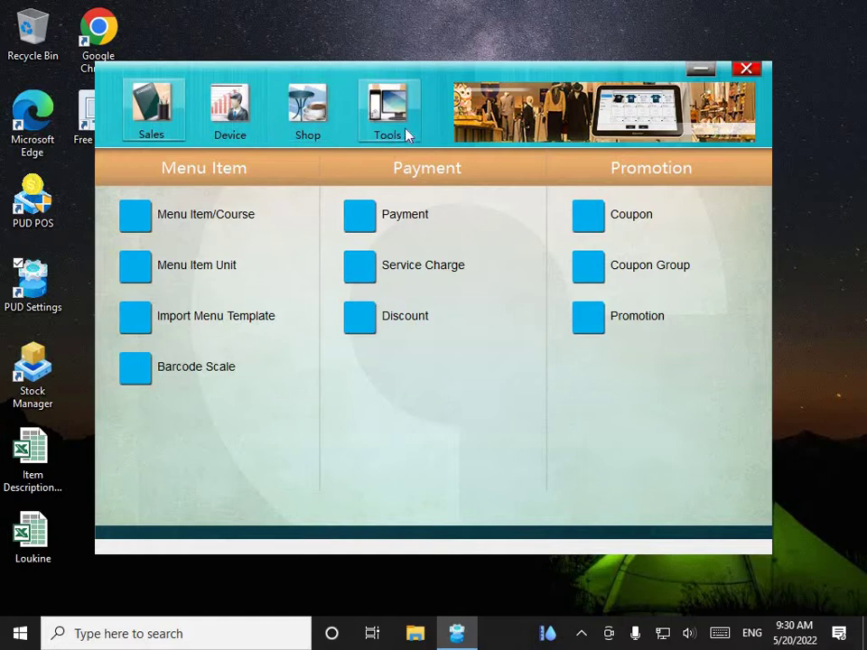
Start a new promotion from the Sales tab's Promotion list
left_click(151, 131)
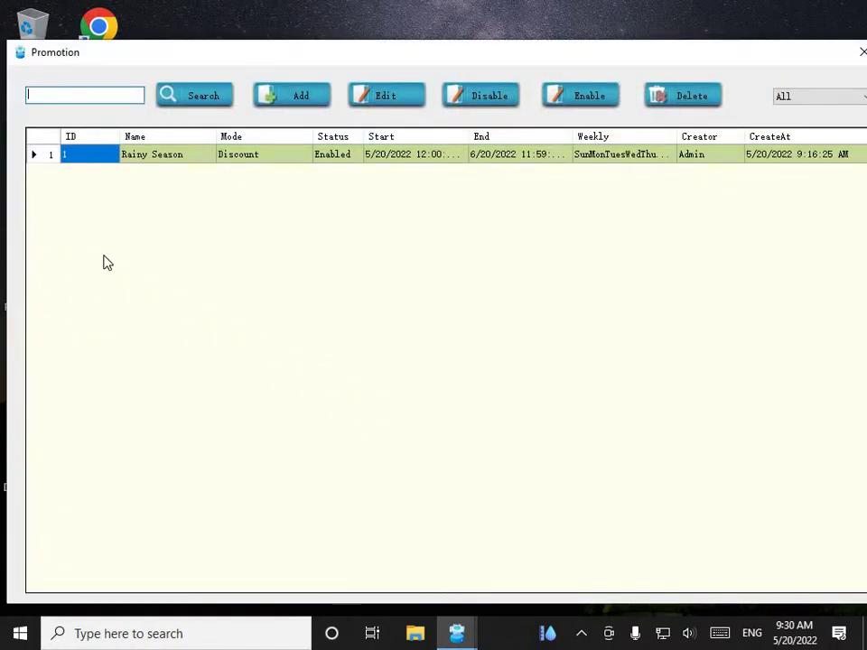
left_click(301, 101)
type("rainy promotion")
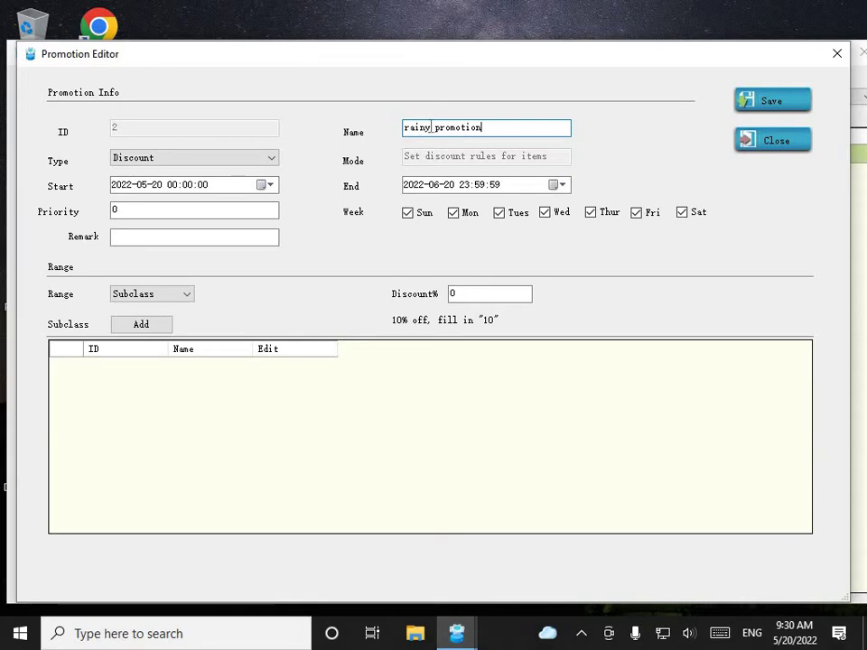
Set the new rainy promotion's range to Goods
left_click(169, 297)
left_click(170, 296)
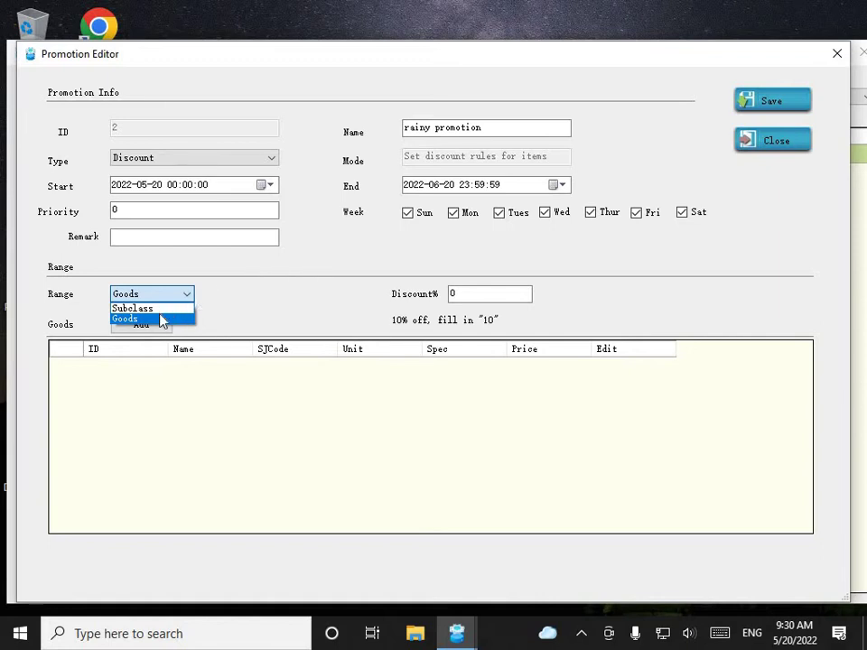
left_click(160, 309)
left_click(141, 323)
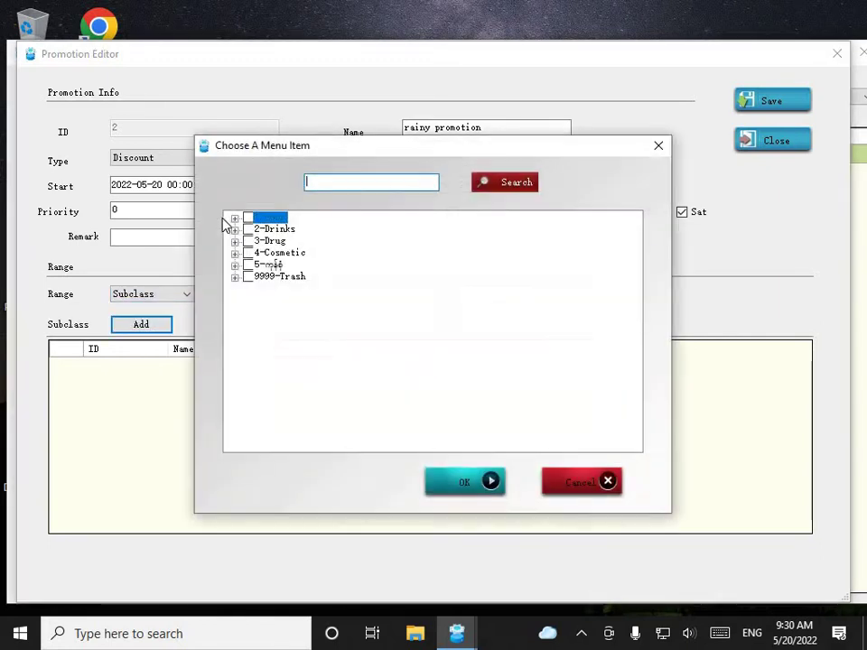
left_click(247, 218)
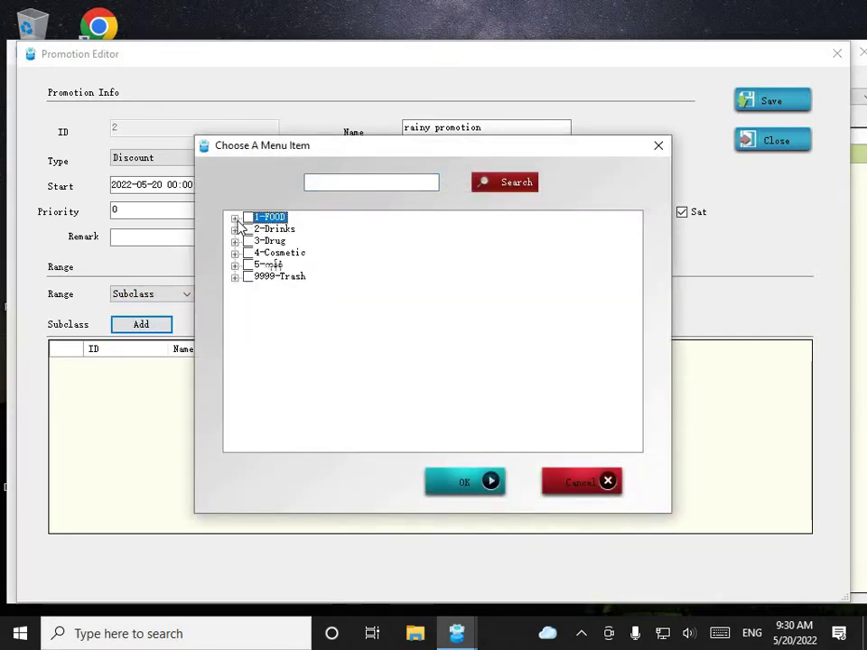
left_click(578, 481)
left_click(168, 301)
left_click(155, 318)
left_click(145, 324)
left_click(232, 223)
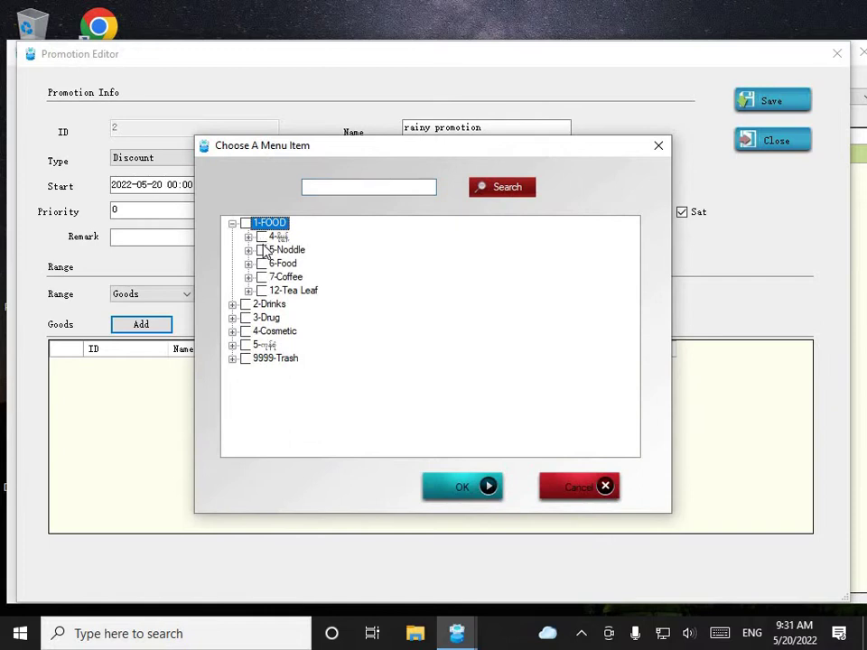
left_click(261, 237)
left_click(262, 226)
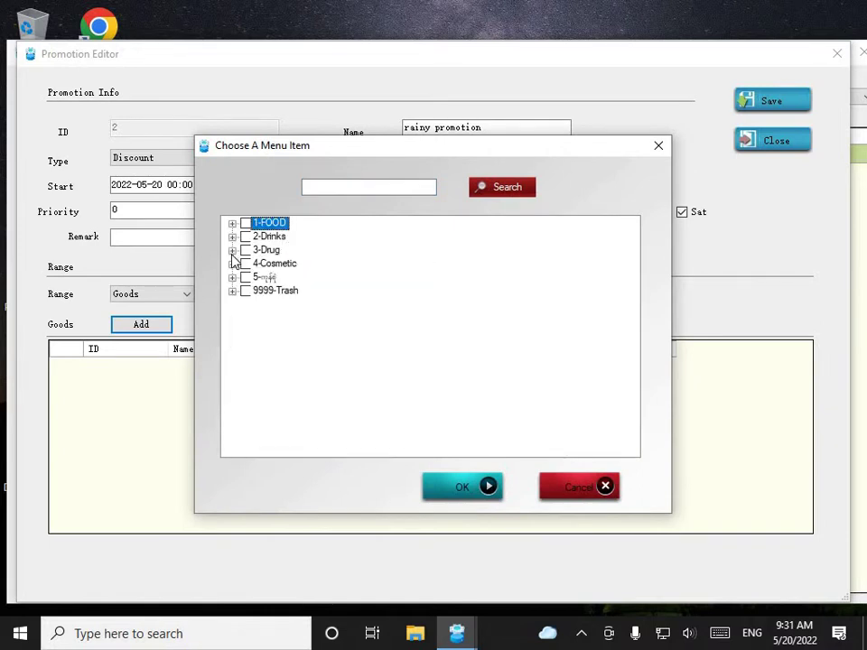
left_click(232, 225)
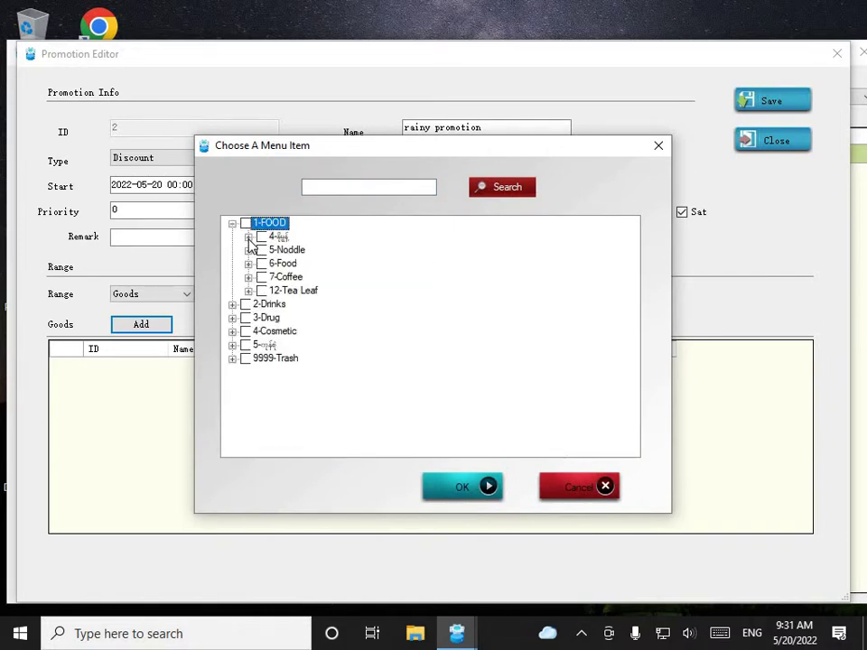
left_click(248, 237)
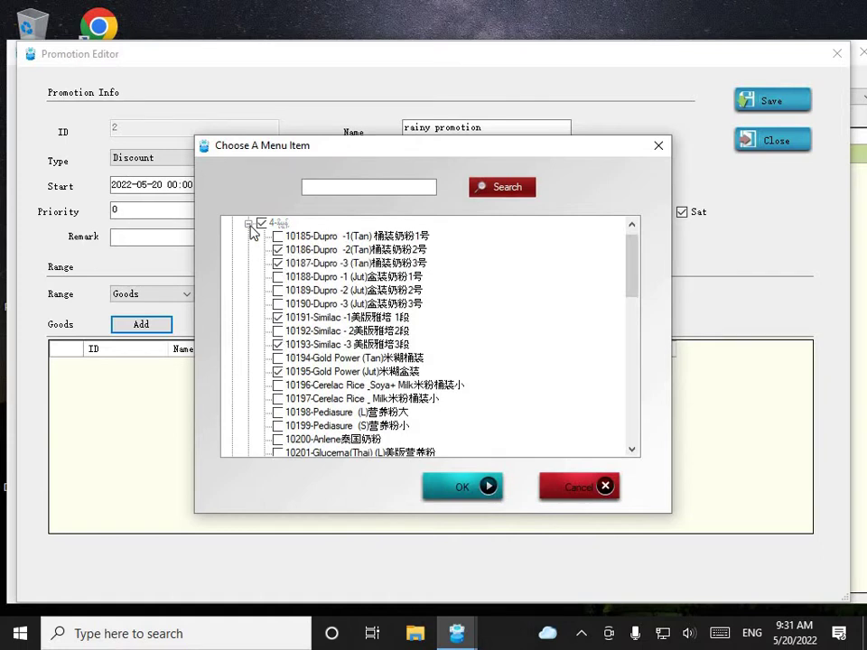
left_click(289, 237)
left_click(577, 488)
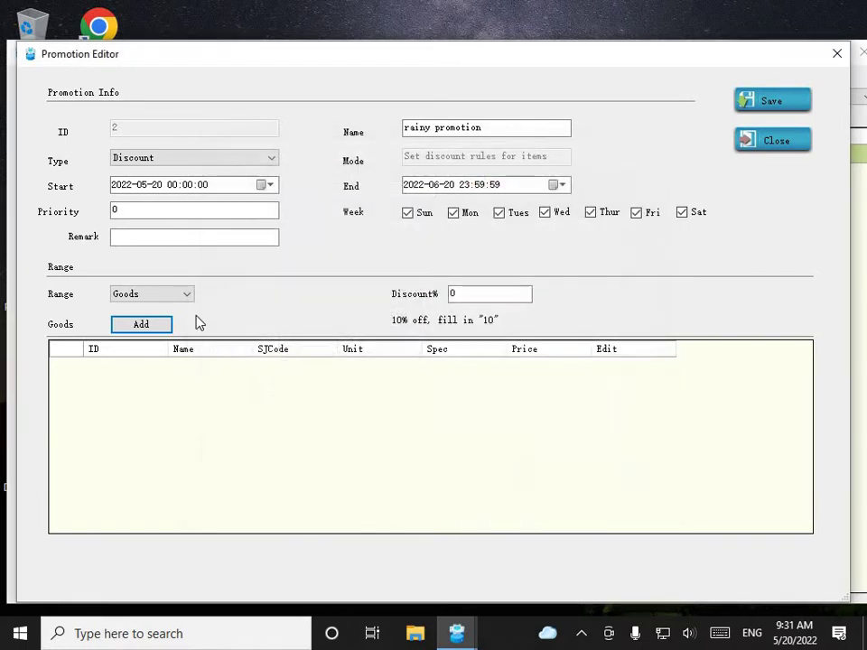
left_click(176, 296)
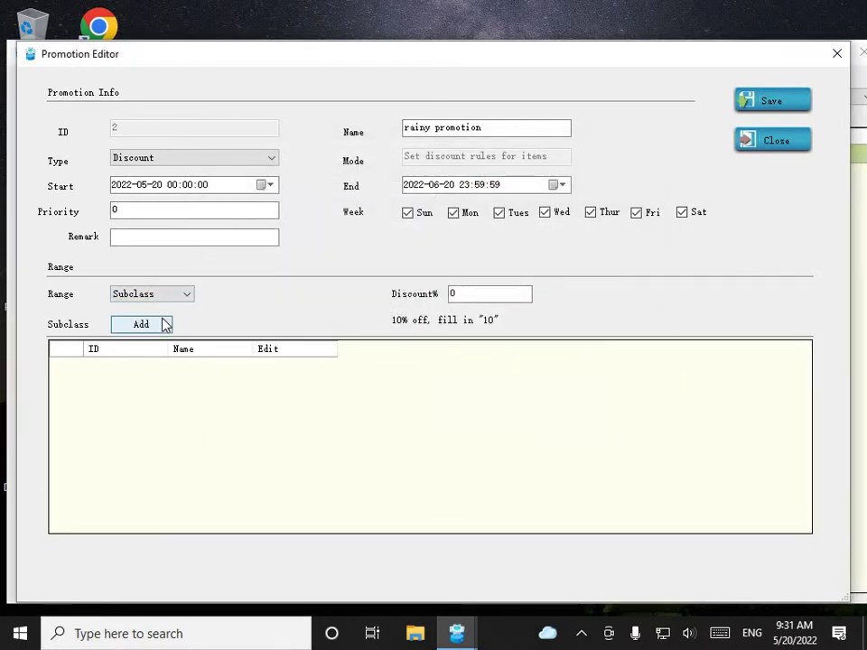
left_click(162, 324)
left_click(235, 218)
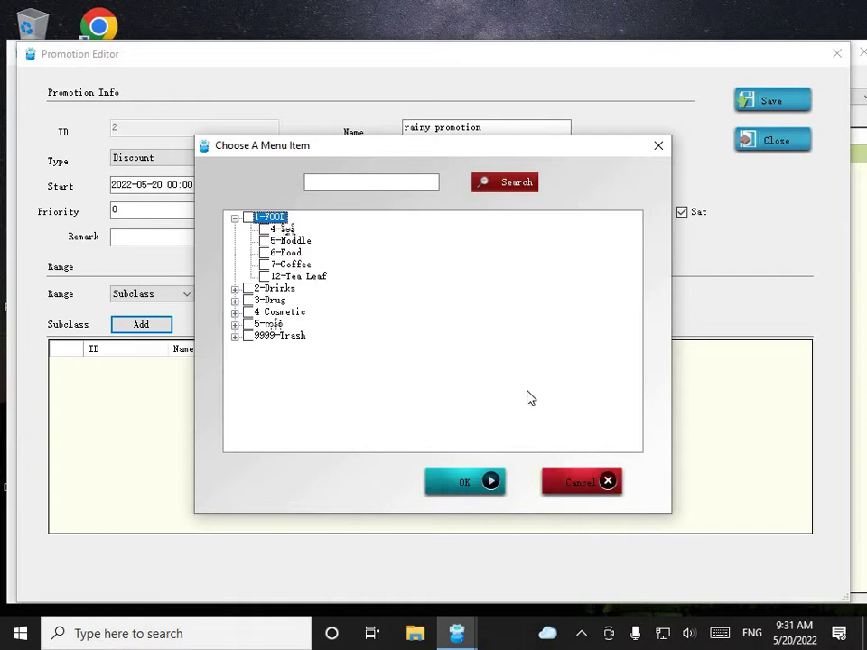
left_click(264, 229)
left_click(547, 479)
left_click(180, 295)
left_click(176, 317)
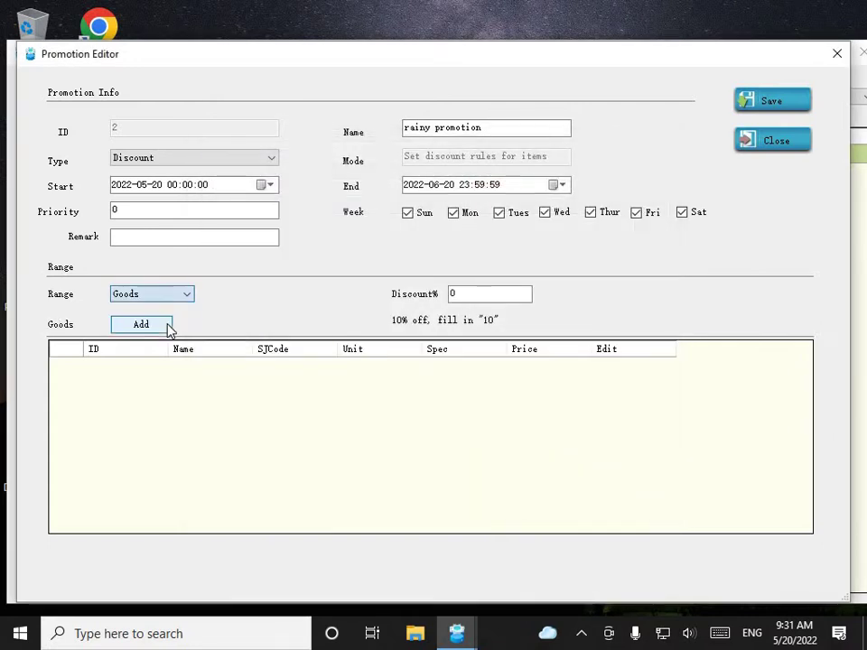
left_click(169, 329)
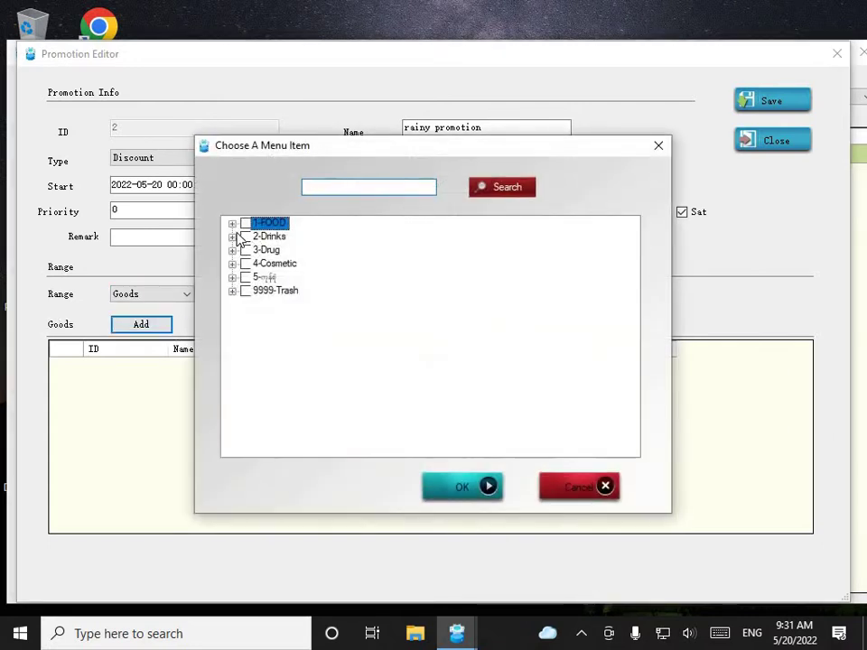
left_click(245, 223)
scroll(298, 334, "down", 2)
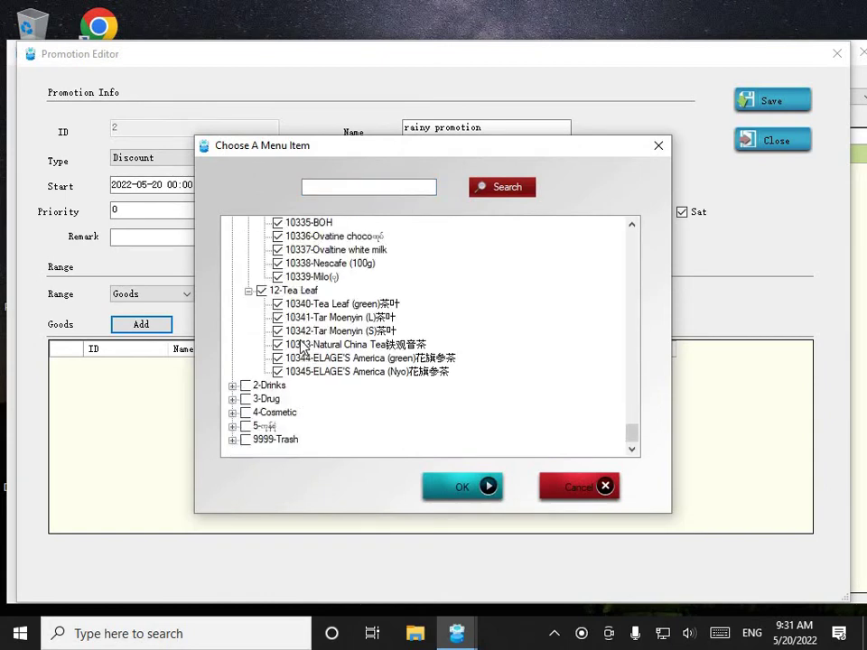
left_click(249, 289)
left_click(278, 332)
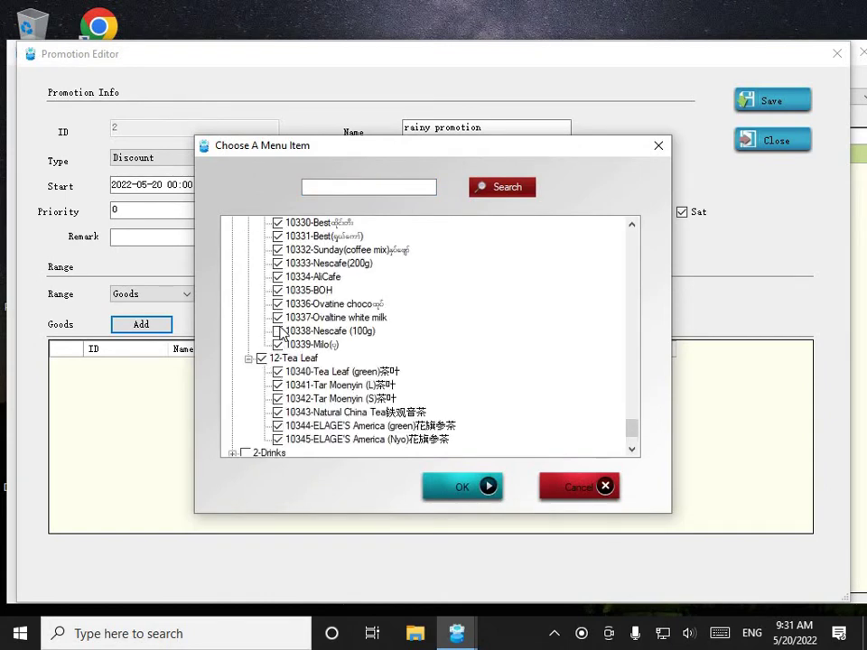
left_click(278, 304)
left_click(556, 492)
Switch the range back to Subclass and add only the 1-FOOD > 5-Noodle subclass
left_click(168, 295)
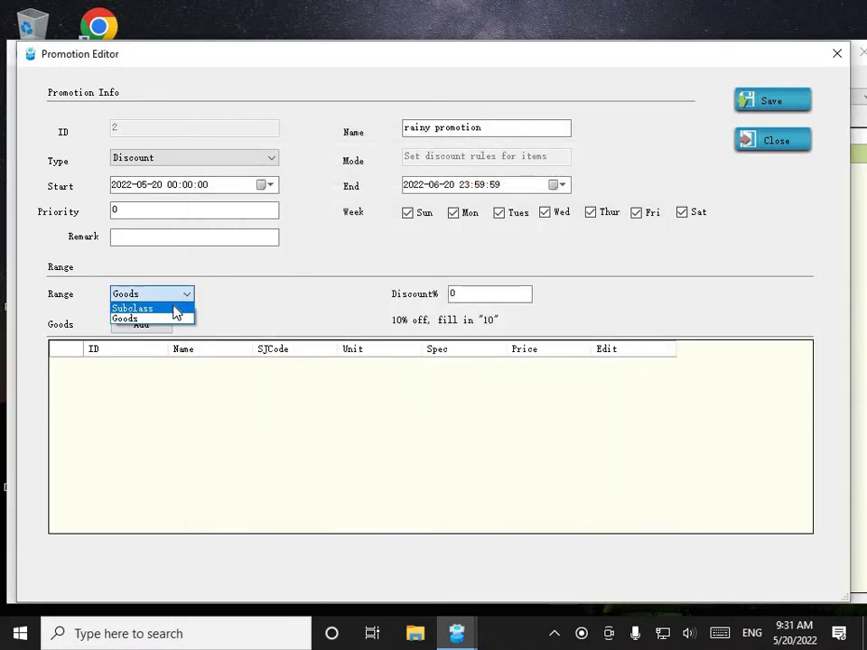
left_click(173, 308)
left_click(167, 326)
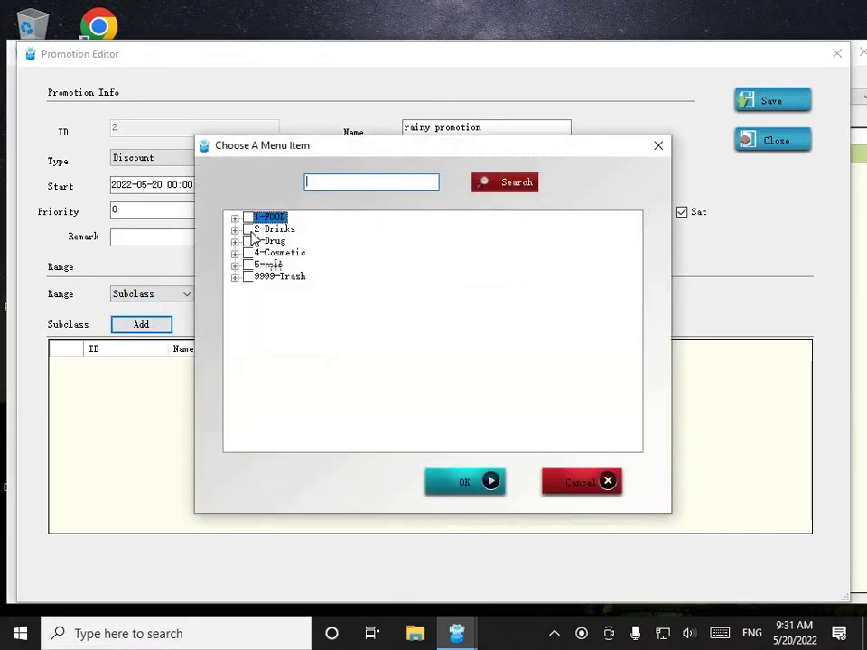
left_click(236, 219)
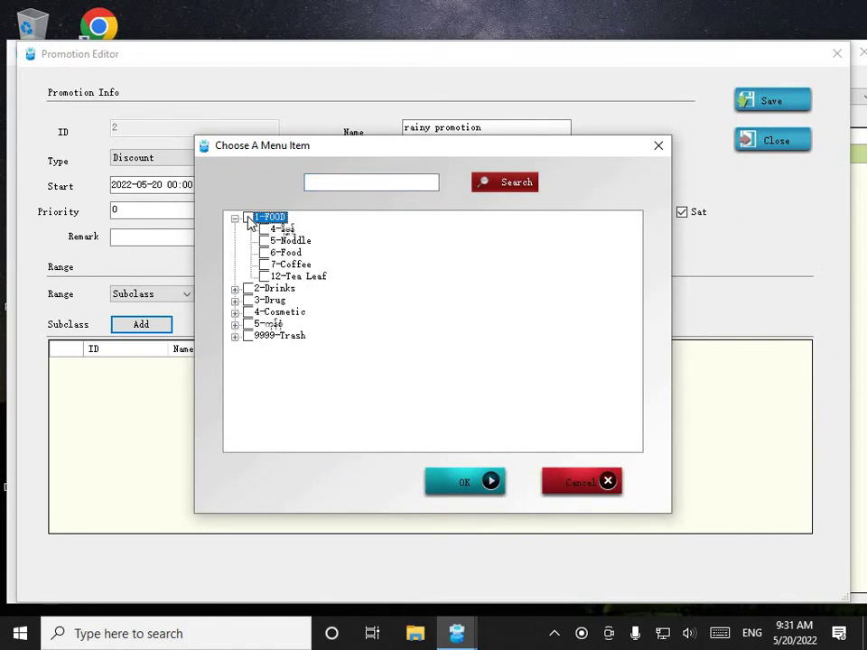
left_click(248, 219)
left_click(248, 218)
left_click(236, 219)
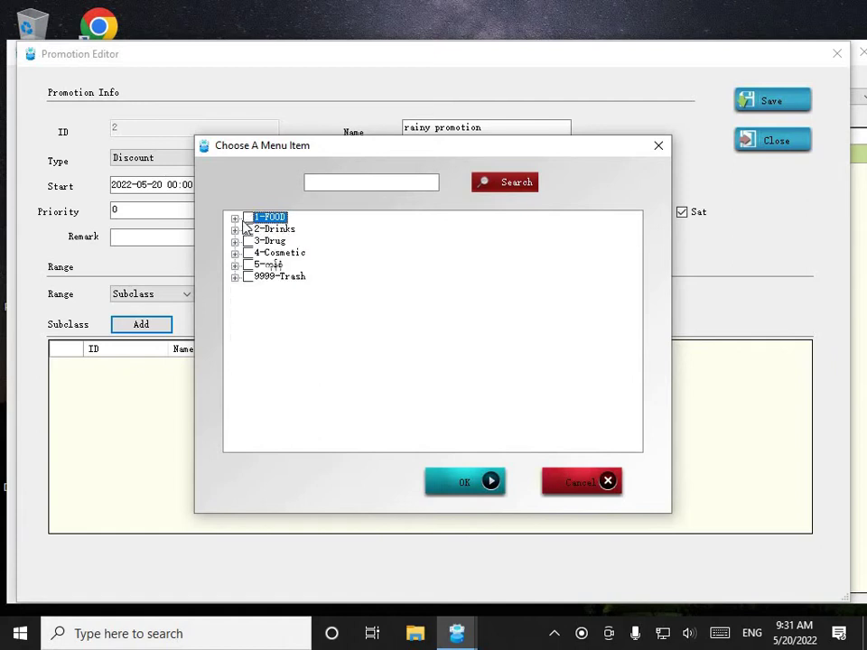
left_click(236, 219)
left_click(264, 241)
left_click(445, 472)
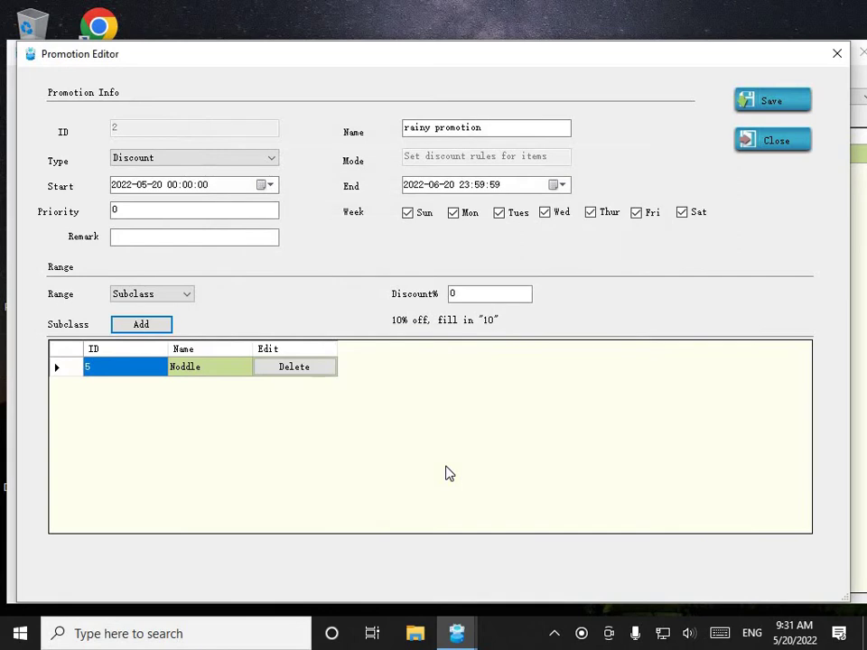
Set the discount to 20% with all seven days, including Sunday, ticked
double_click(451, 293)
type("5")
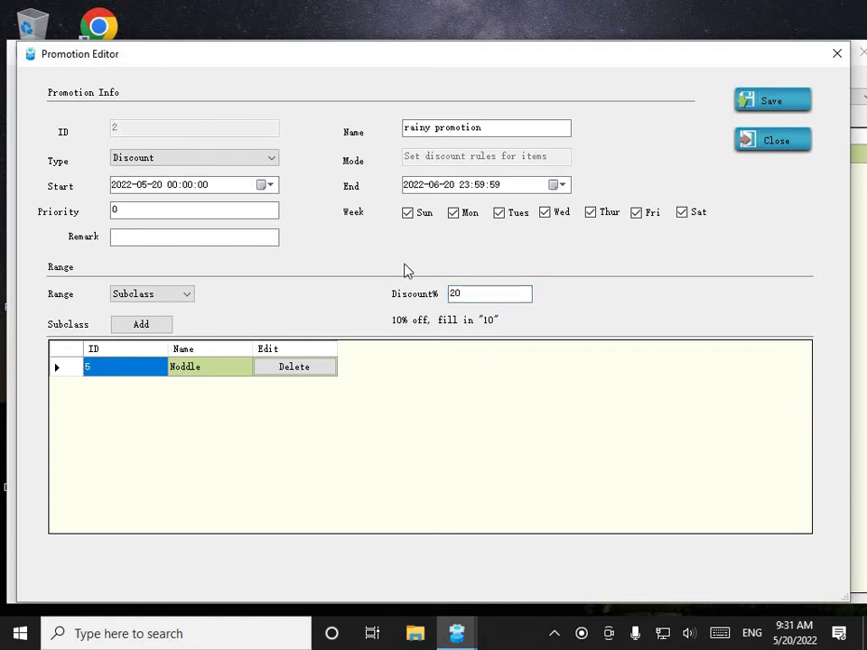
left_click(406, 215)
left_click(409, 220)
left_click(417, 222)
left_click(456, 217)
Check that the dates still run from 2022-05-20 to 2022-06-20
left_click(271, 185)
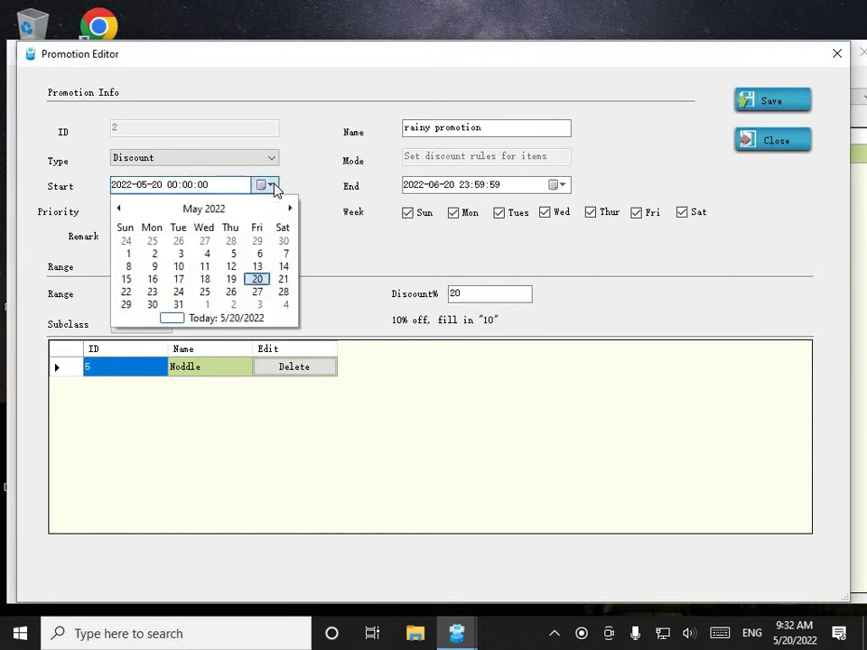
left_click(559, 187)
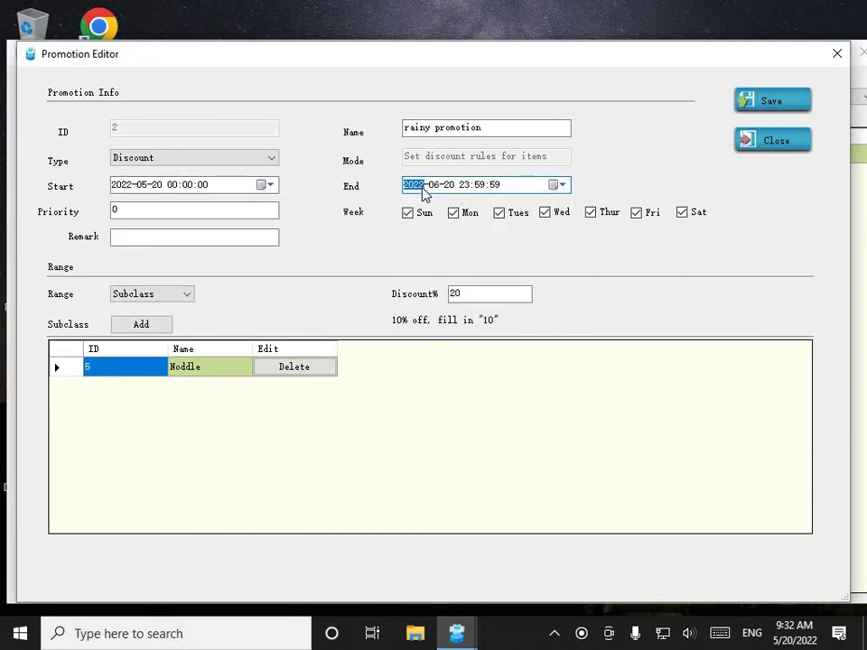
left_click(270, 185)
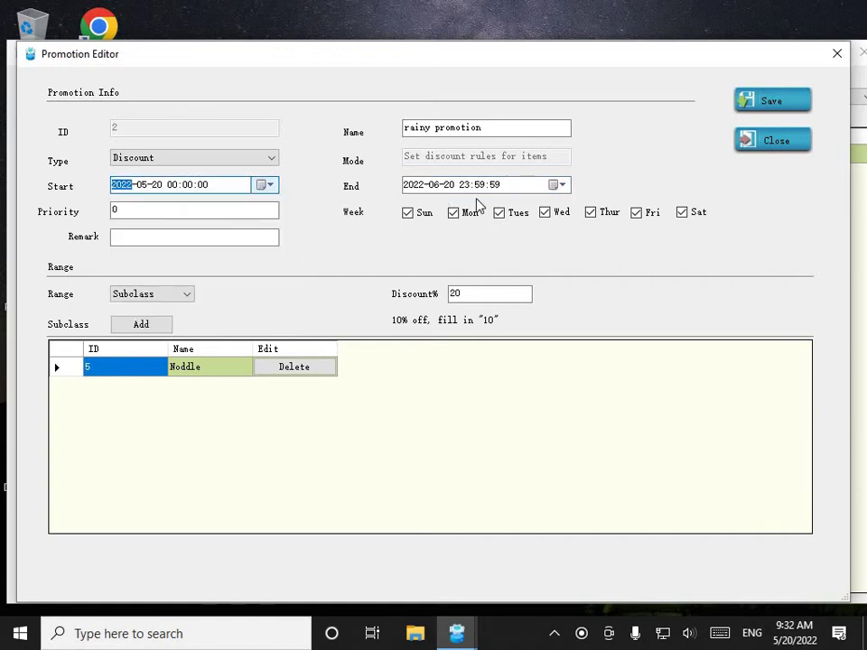
left_click(559, 187)
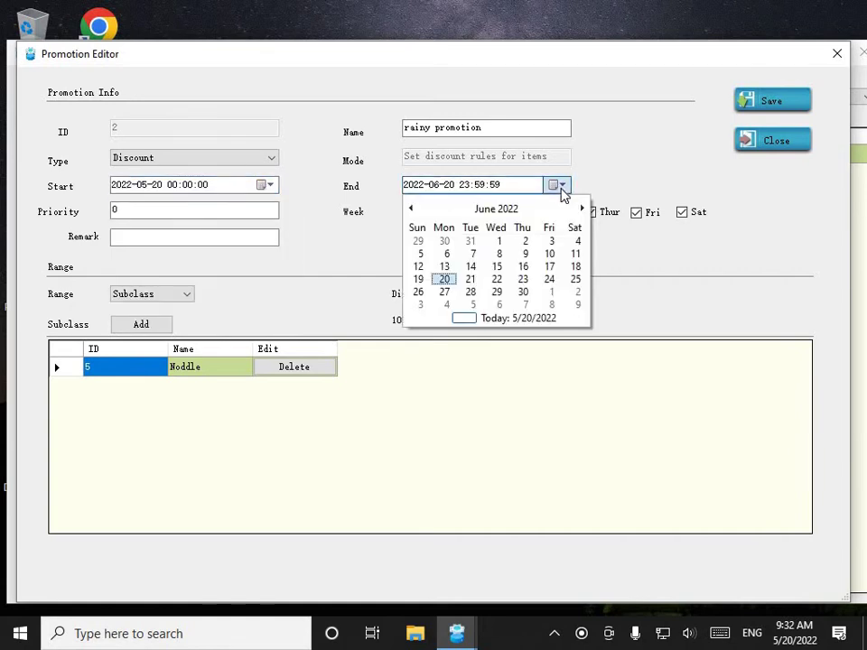
left_click(500, 188)
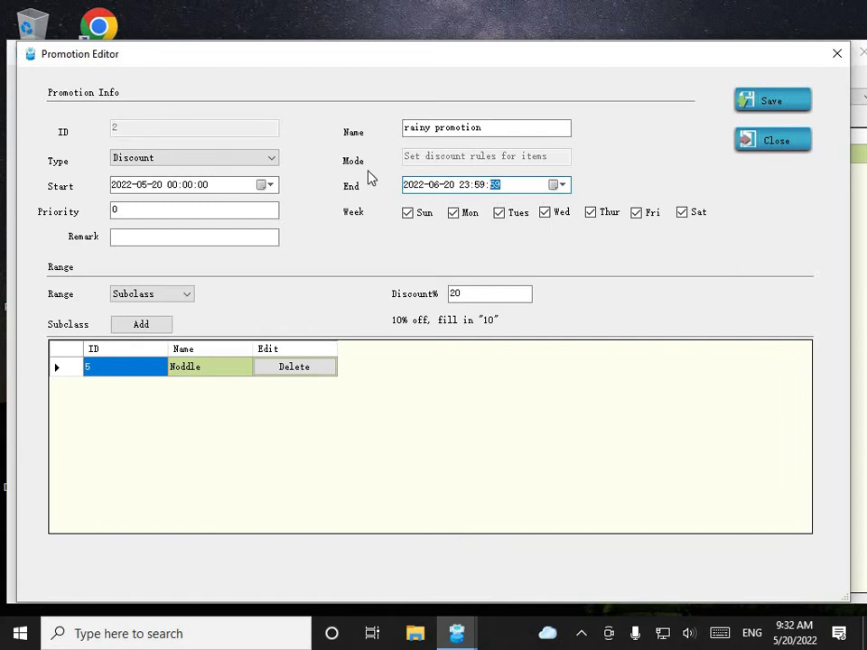
Save rainy promotion, close the promotion list, and launch PUD POS
left_click(760, 109)
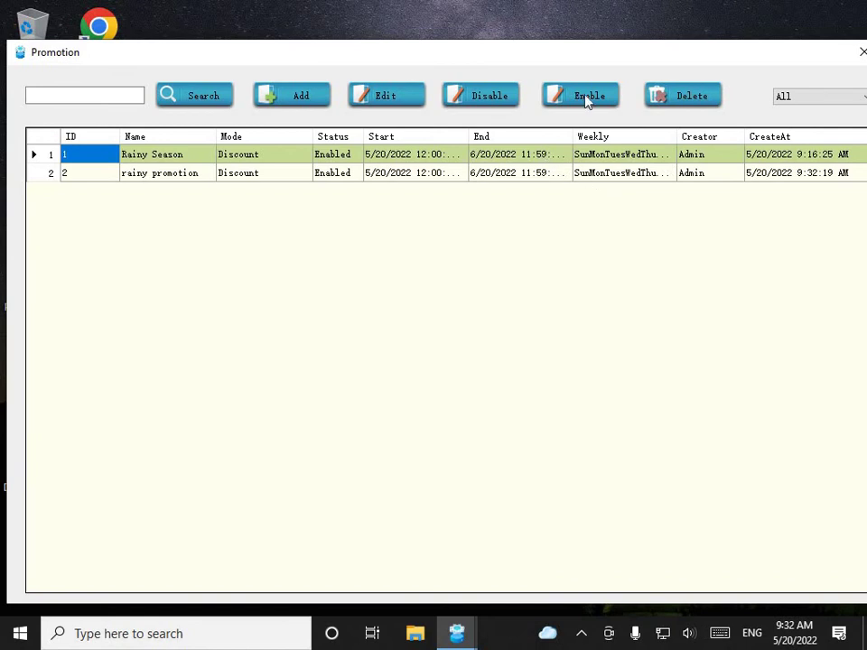
left_click_drag(488, 64, 428, 65)
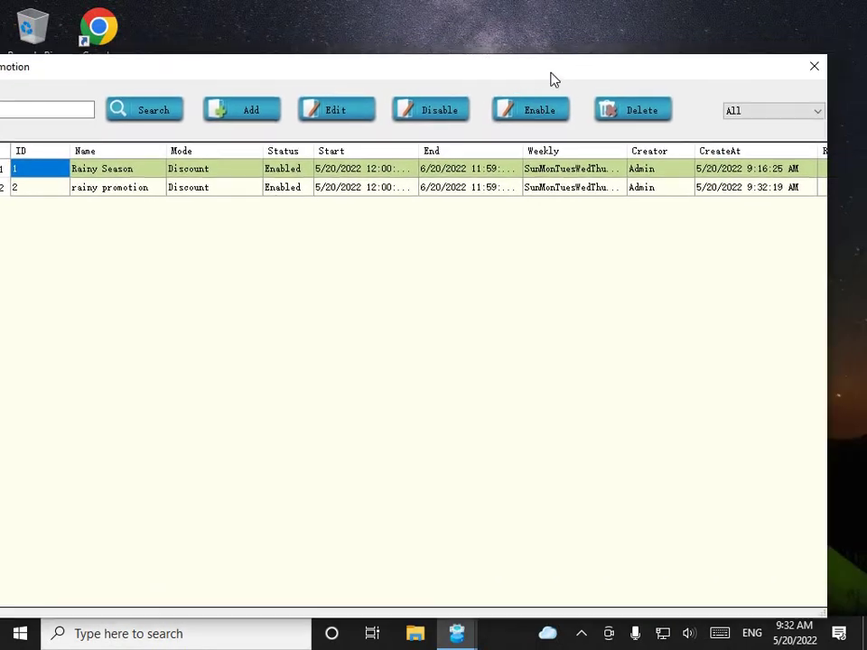
left_click(824, 69)
left_click(28, 217)
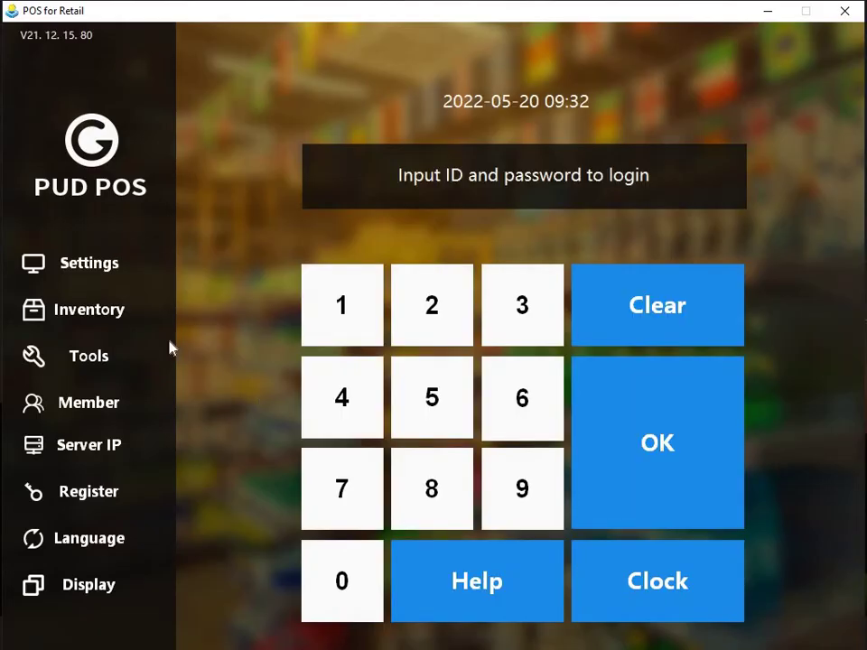
Log in to PUD POS with the keypad password
left_click(522, 488)
double_click(522, 488)
left_click(630, 472)
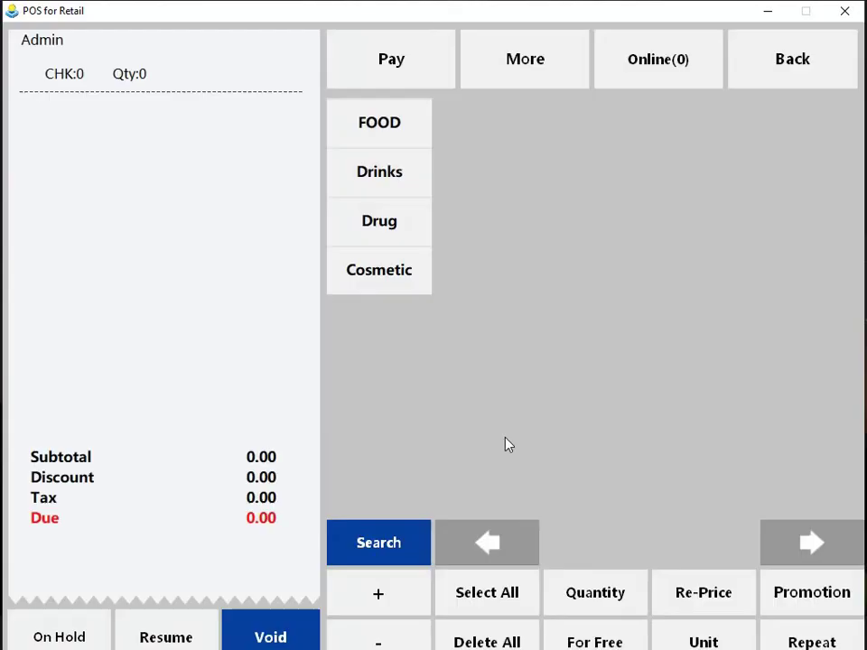
Add four Noddle items, including Mamee (Oil), and two Dupro items from FOOD
left_click(381, 140)
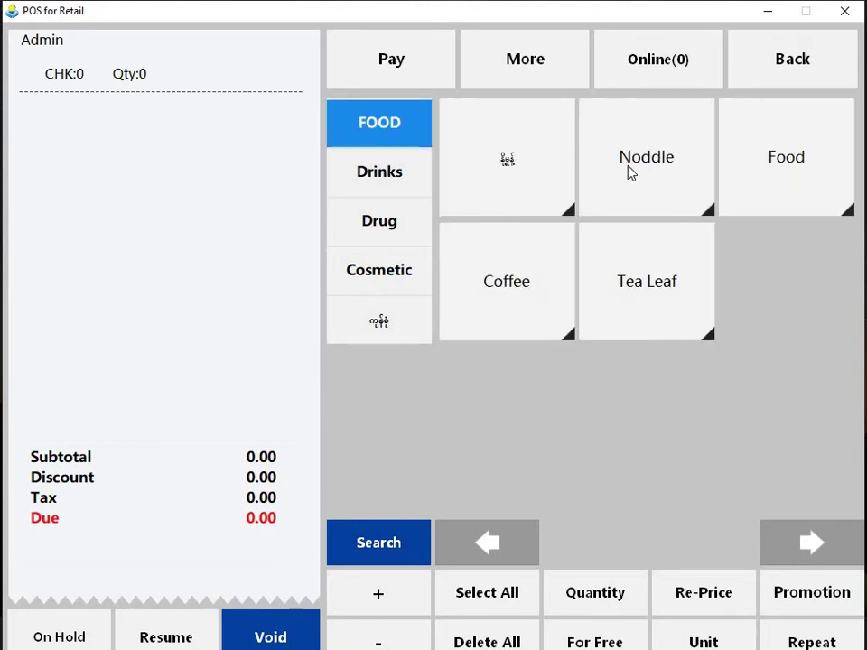
left_click(631, 170)
left_click(452, 162)
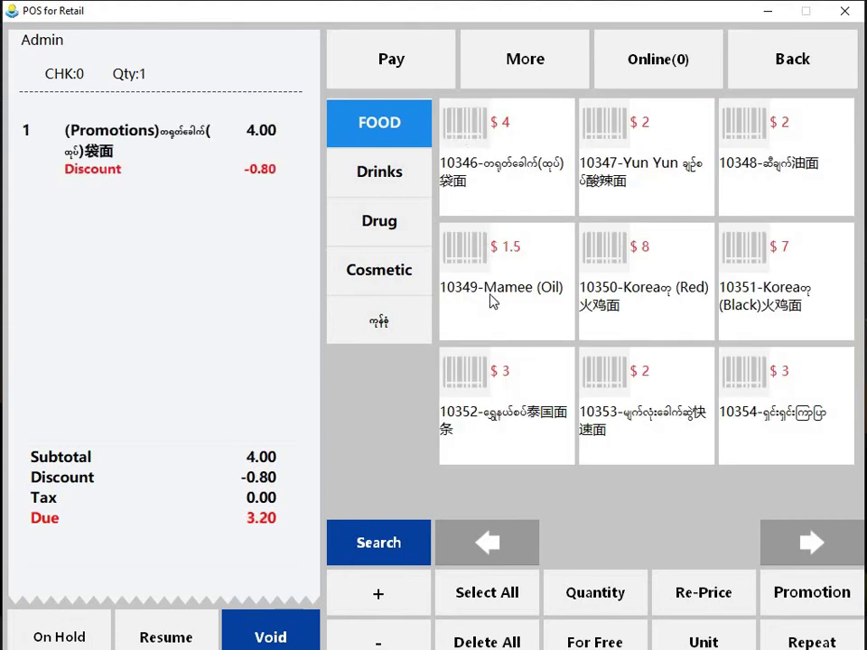
left_click(499, 327)
left_click(624, 388)
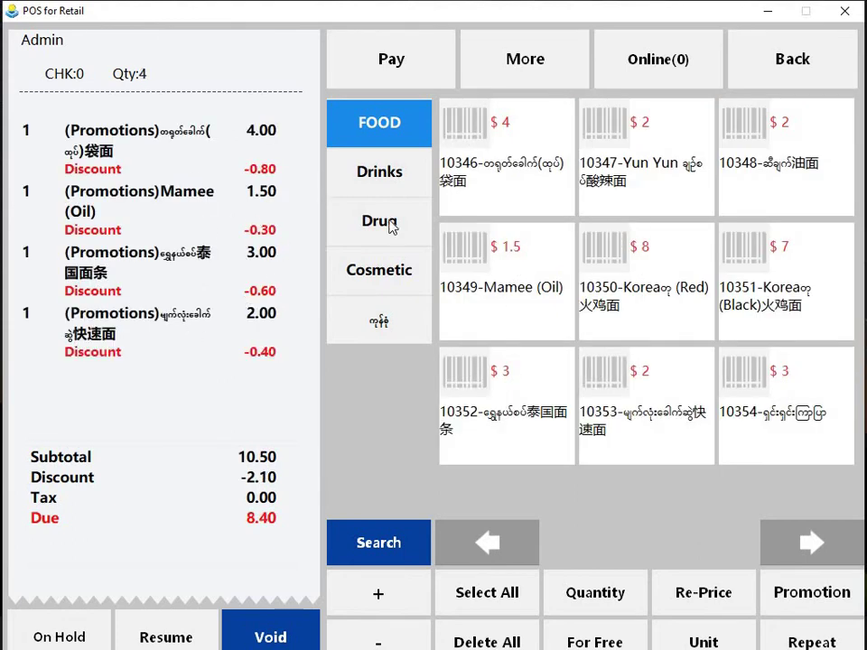
left_click(394, 117)
left_click(460, 172)
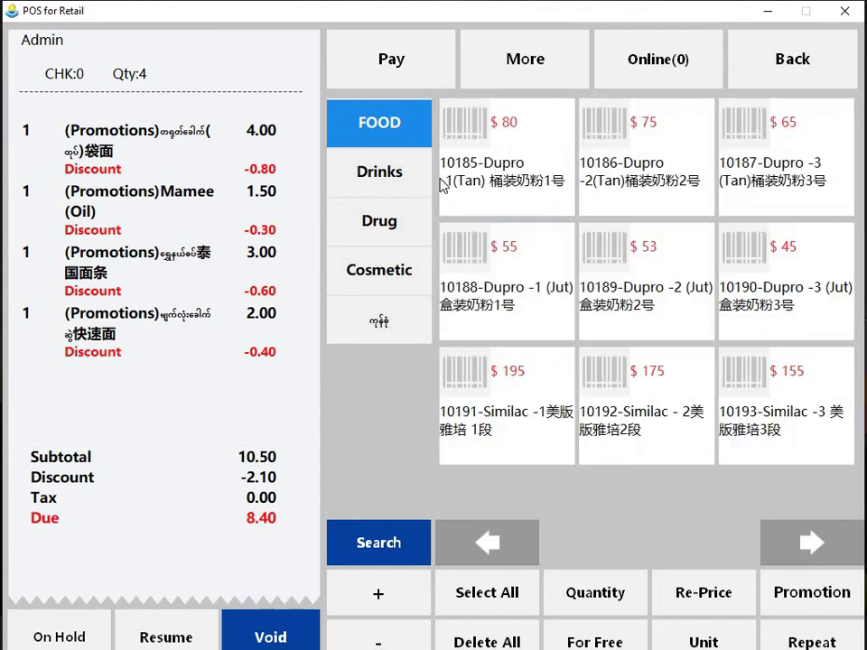
left_click(526, 295)
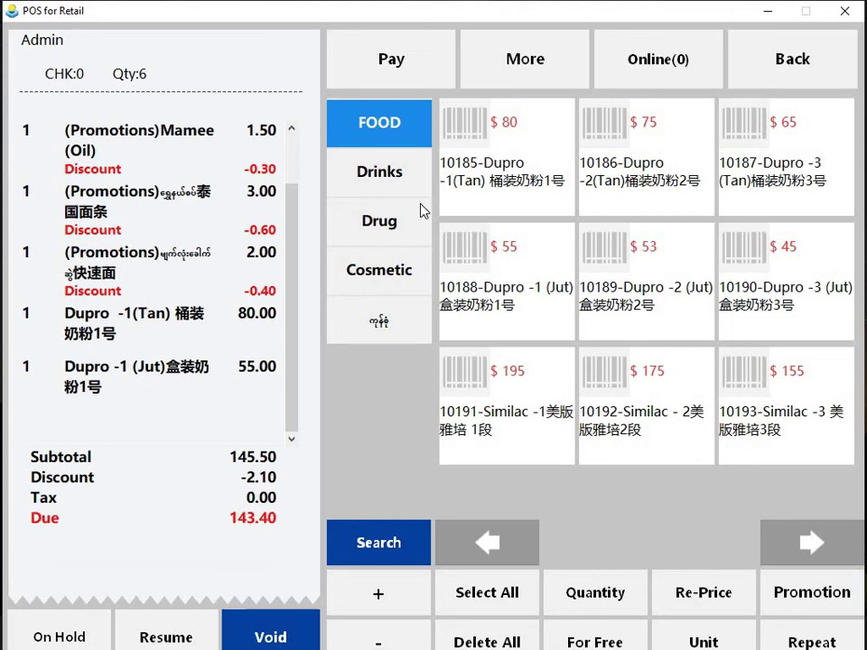
Pay the 143.40 sale in cash and close the check
left_click(387, 81)
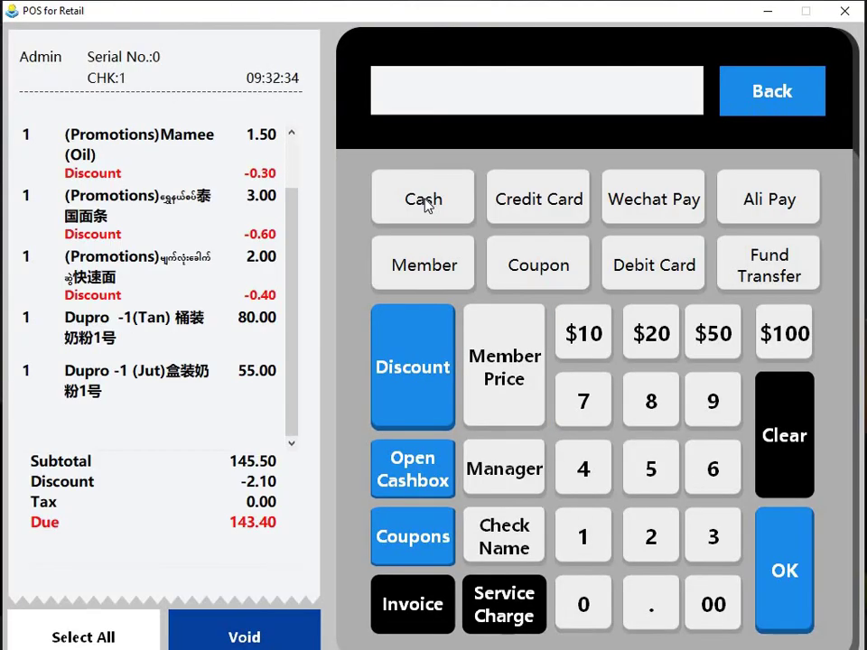
left_click(427, 204)
left_click(629, 410)
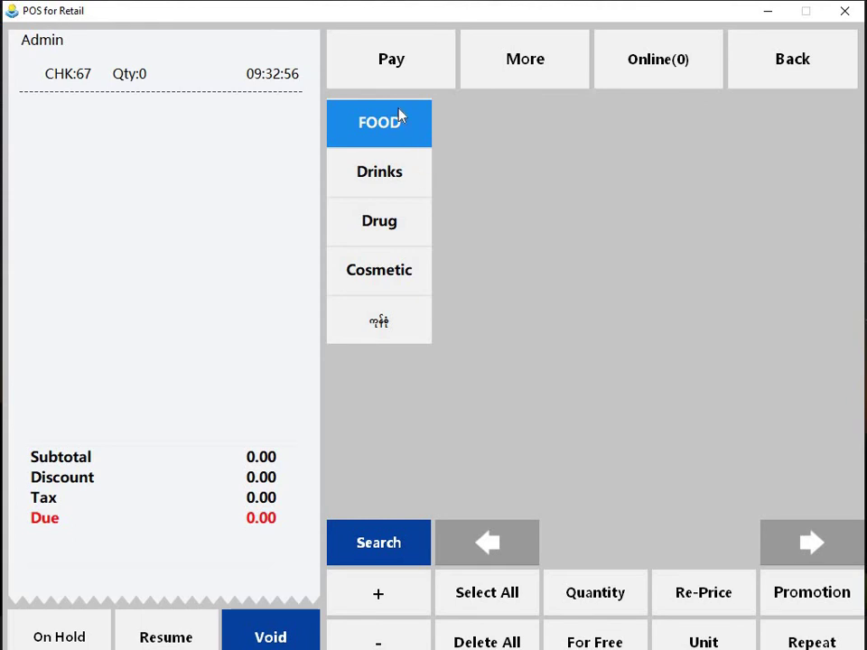
Log out, log back into PUD POS, and open the More options
left_click(798, 67)
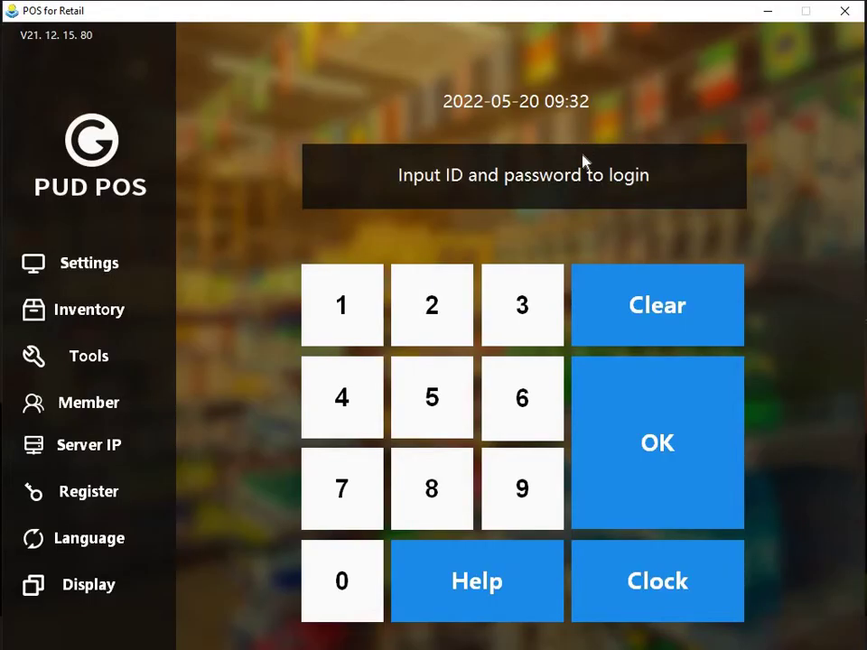
double_click(538, 513)
left_click(624, 457)
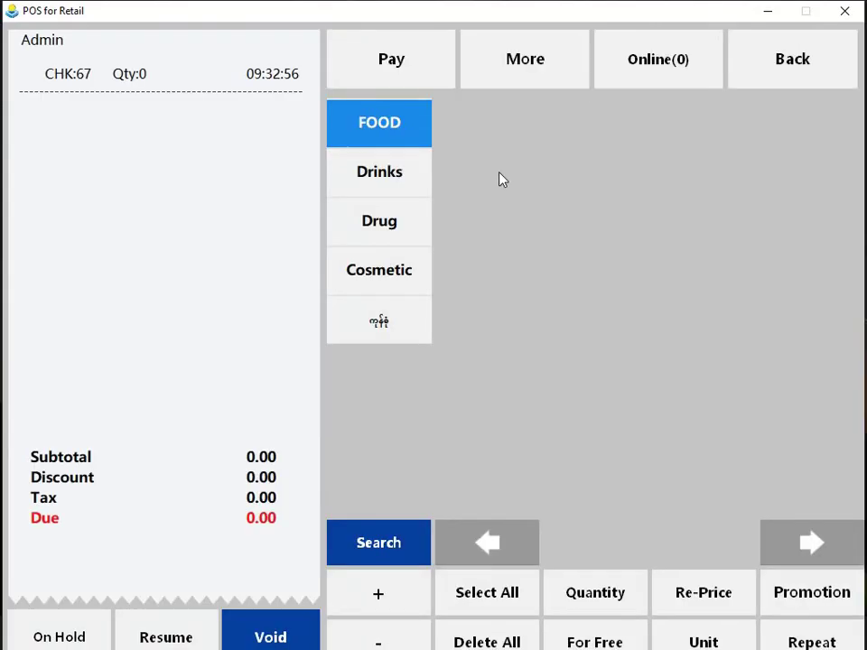
left_click(519, 58)
left_click(473, 391)
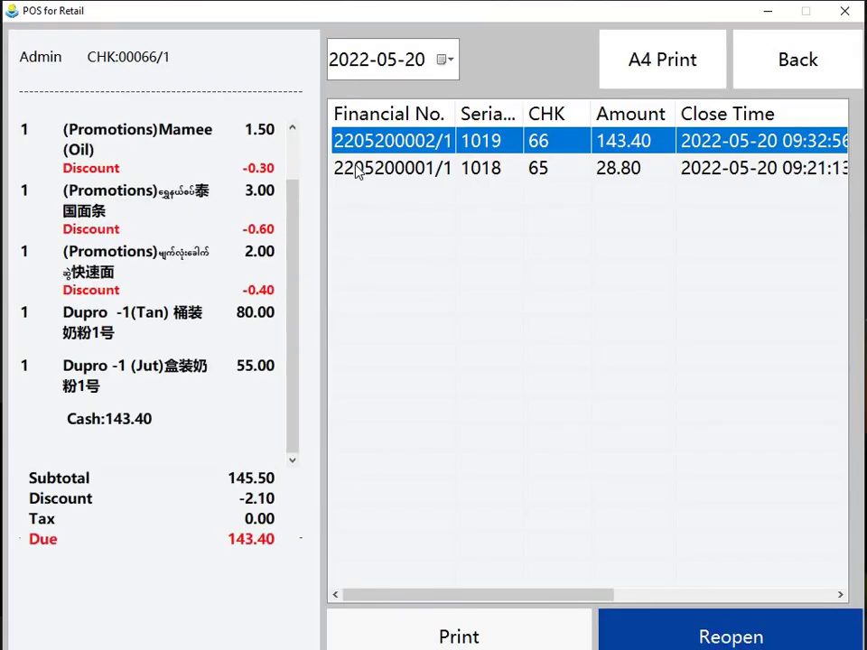
left_click(355, 168)
left_click(358, 171)
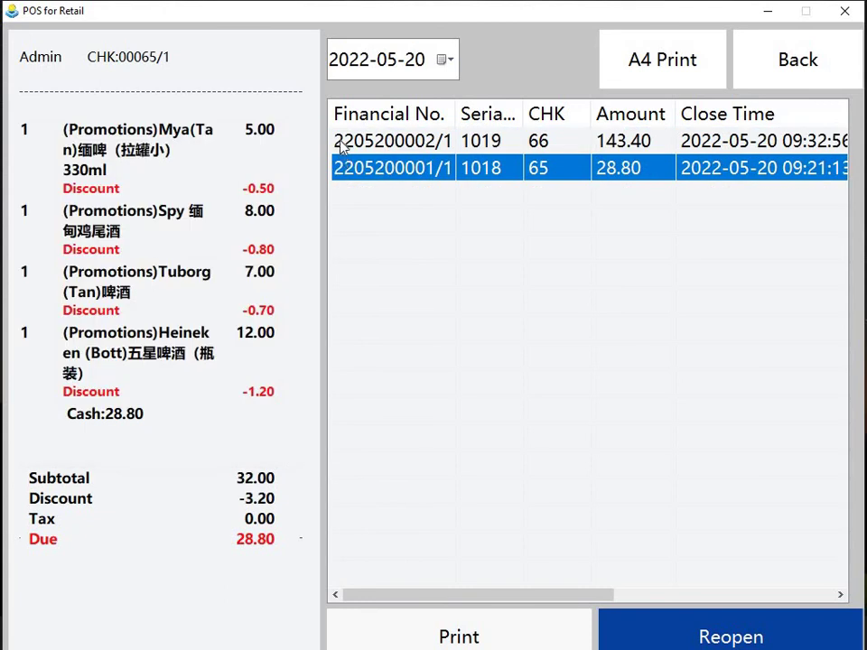
left_click(340, 144)
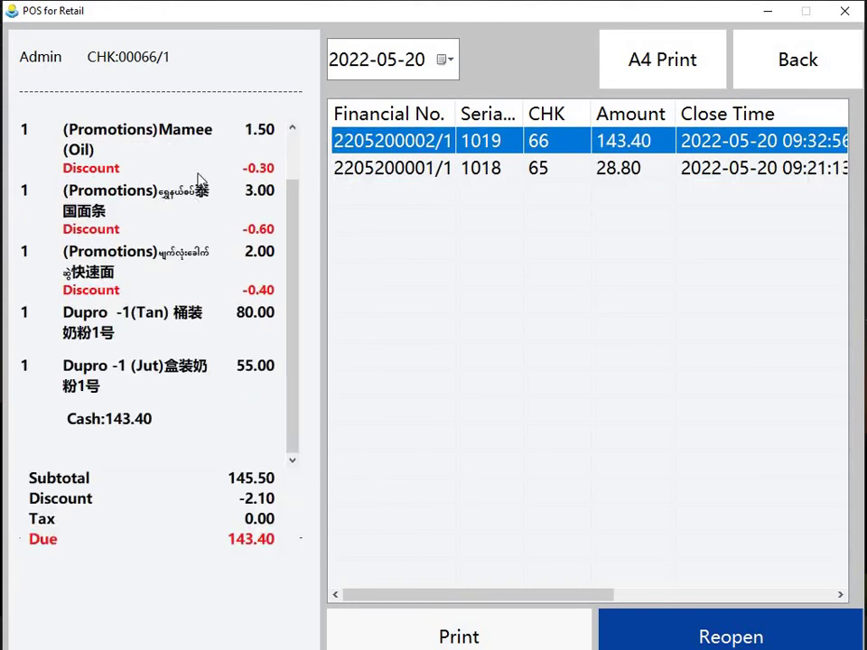